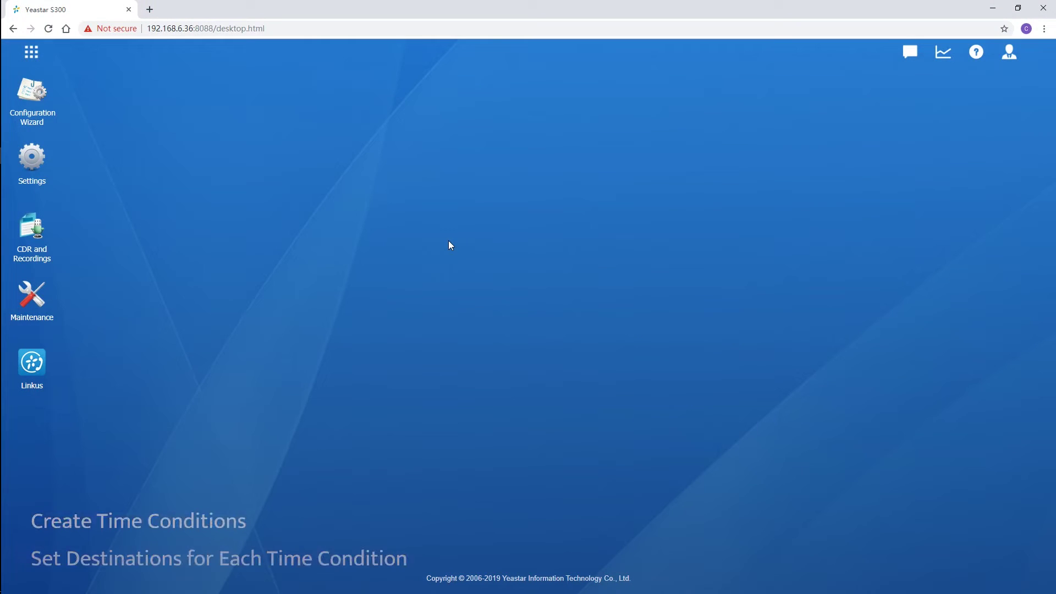
Step: Start a new time condition named Business under Settings > Call Control > Time Conditions
left_click(31, 174)
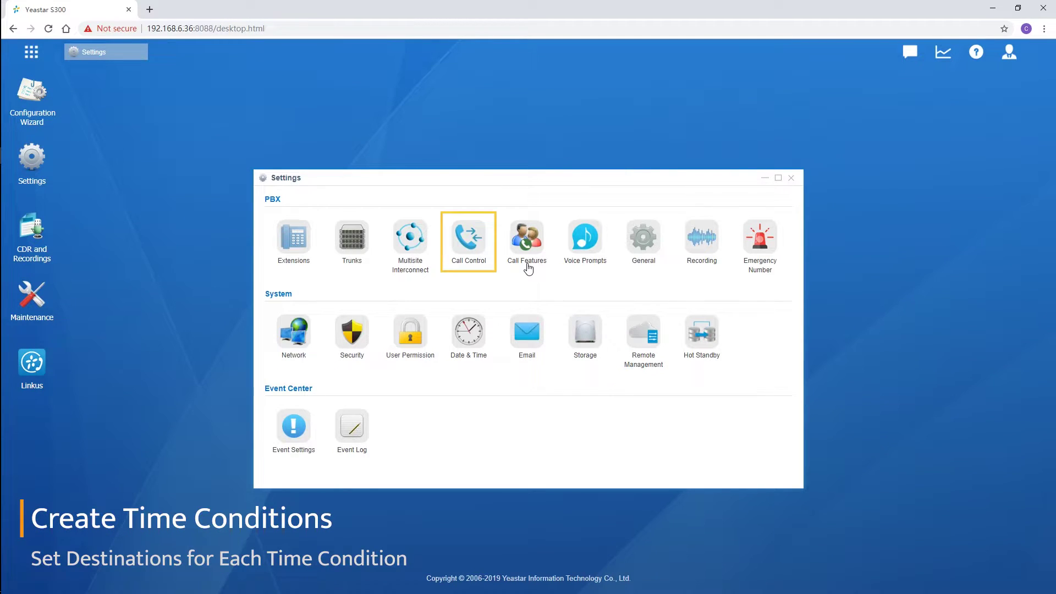
left_click(469, 239)
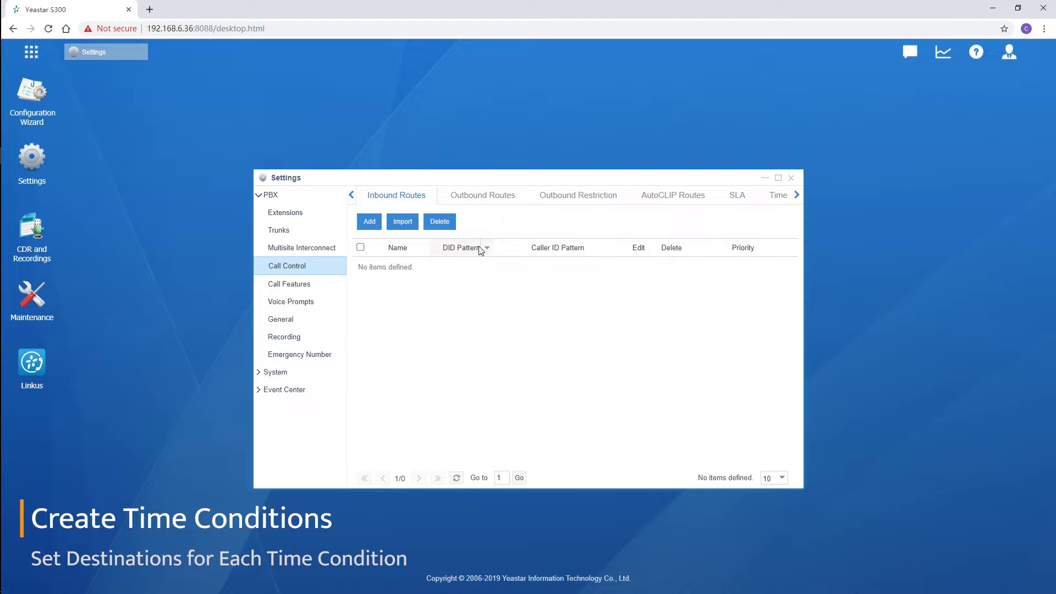
left_click(770, 199)
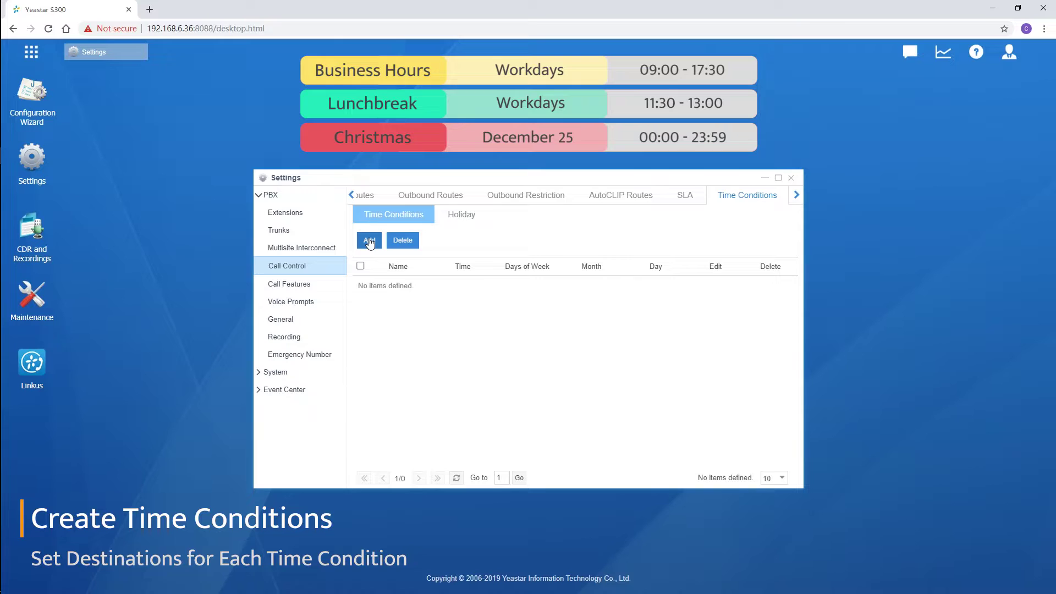
left_click(369, 241)
left_click(402, 223)
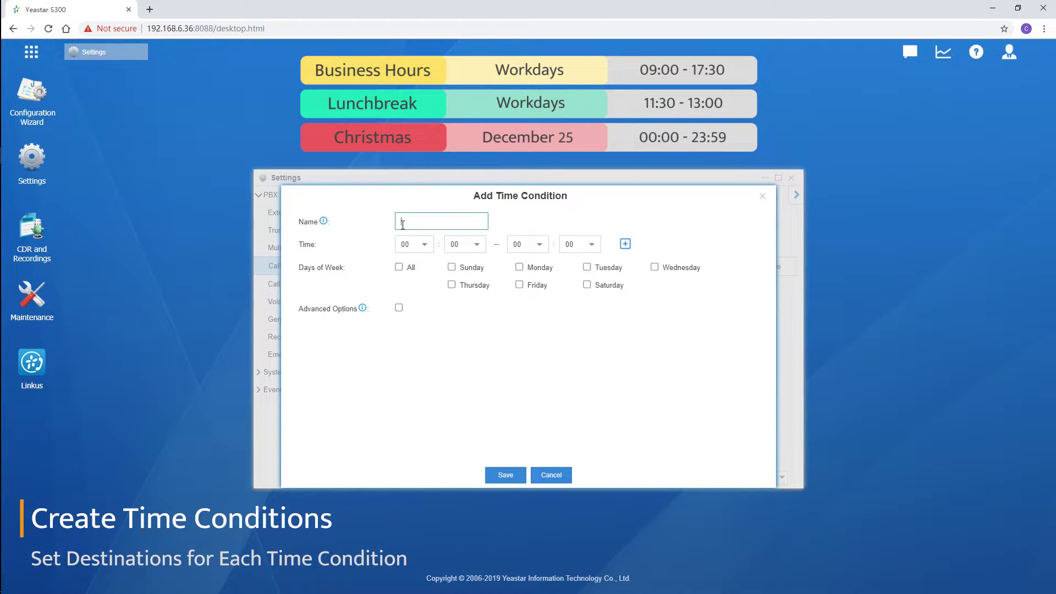
Step: Set the Business condition's time range to 09:00–17:30
left_click(428, 245)
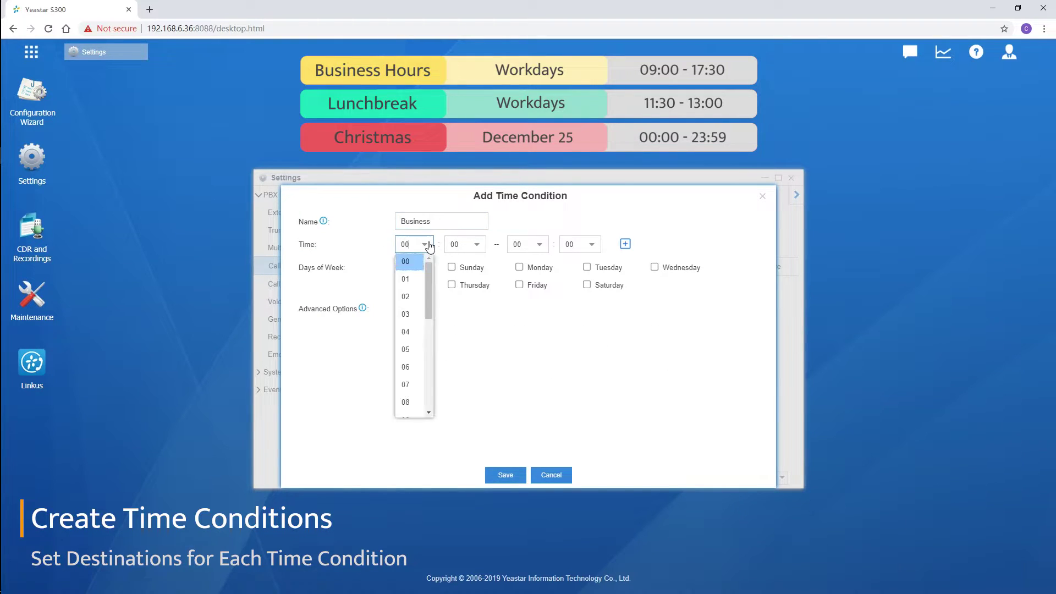
scroll(430, 262, "down", 3)
left_click(414, 309)
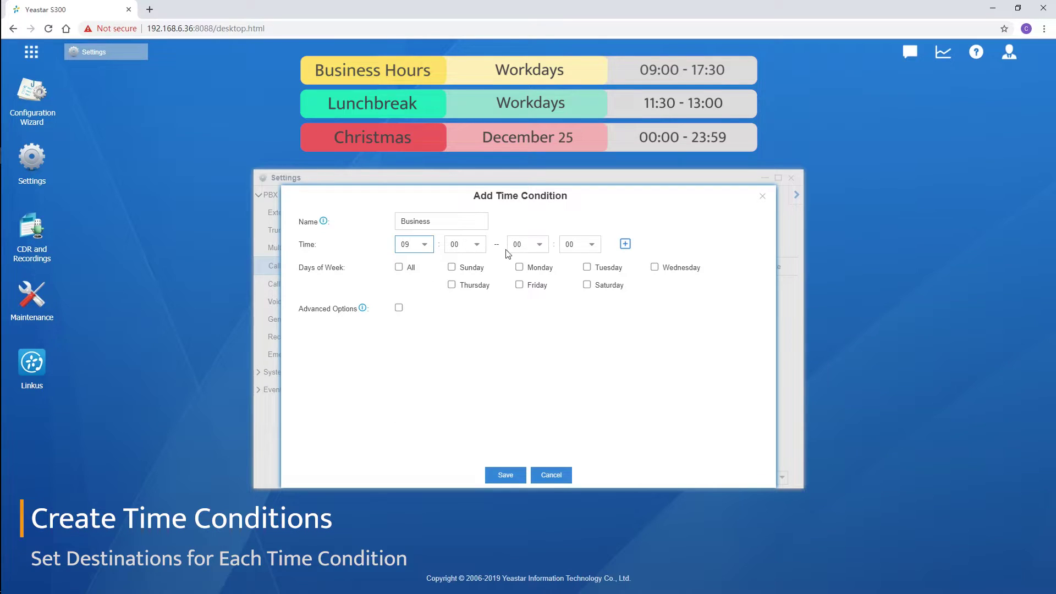
left_click(541, 245)
scroll(542, 278, "down", 5)
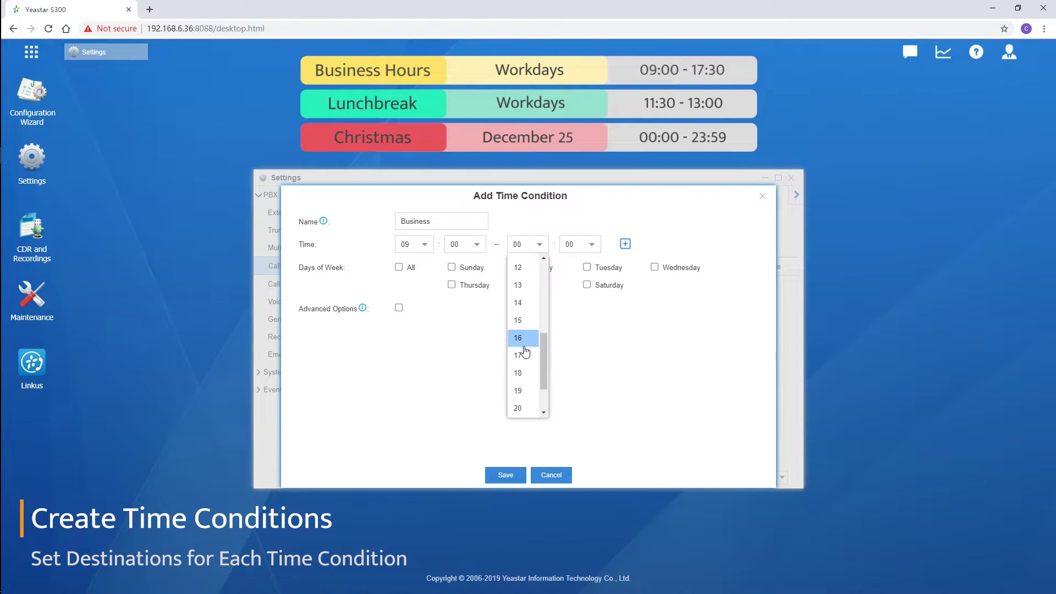
left_click(523, 342)
left_click(591, 244)
scroll(585, 308, "down", 5)
left_click(575, 331)
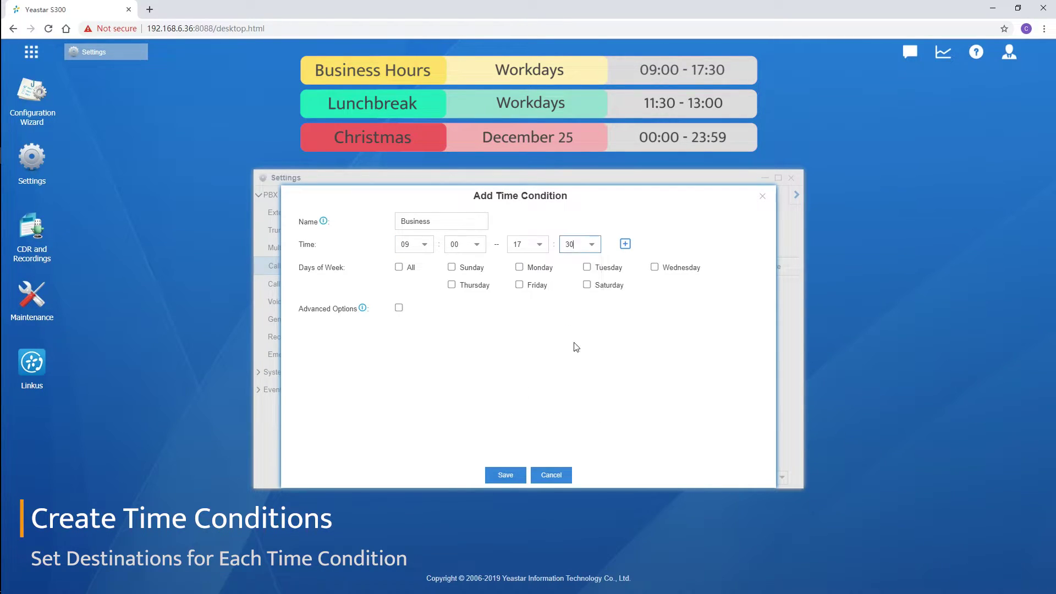
Step: Limit the condition to Monday through Friday and save it
left_click(399, 268)
left_click(456, 269)
left_click(586, 286)
left_click(506, 475)
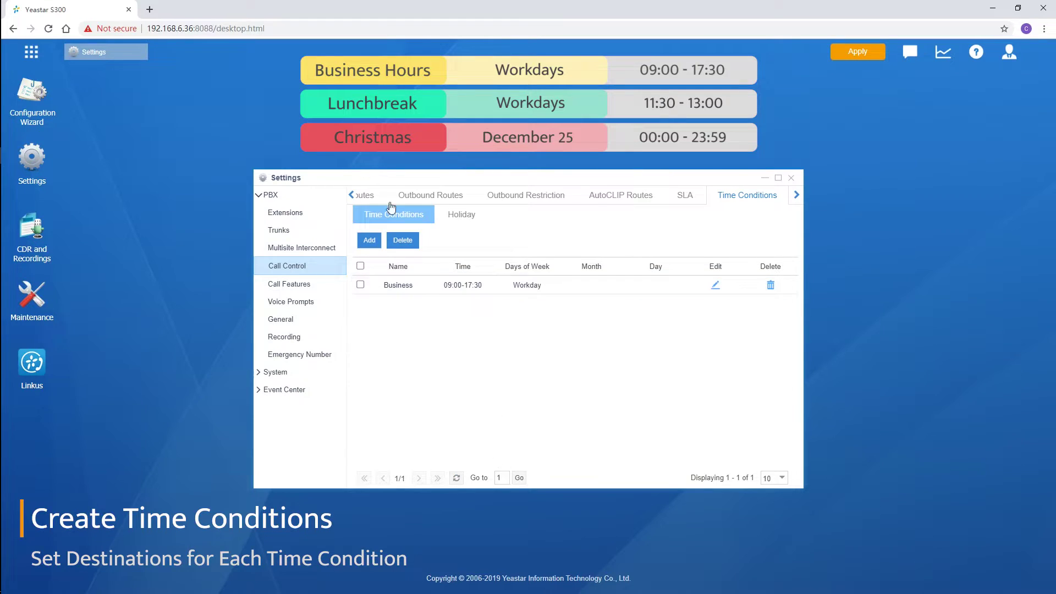
Step: Add a new time condition named Lunchbreak covering 11:30–13:00
left_click(370, 241)
left_click(423, 220)
type("Lunchbreak")
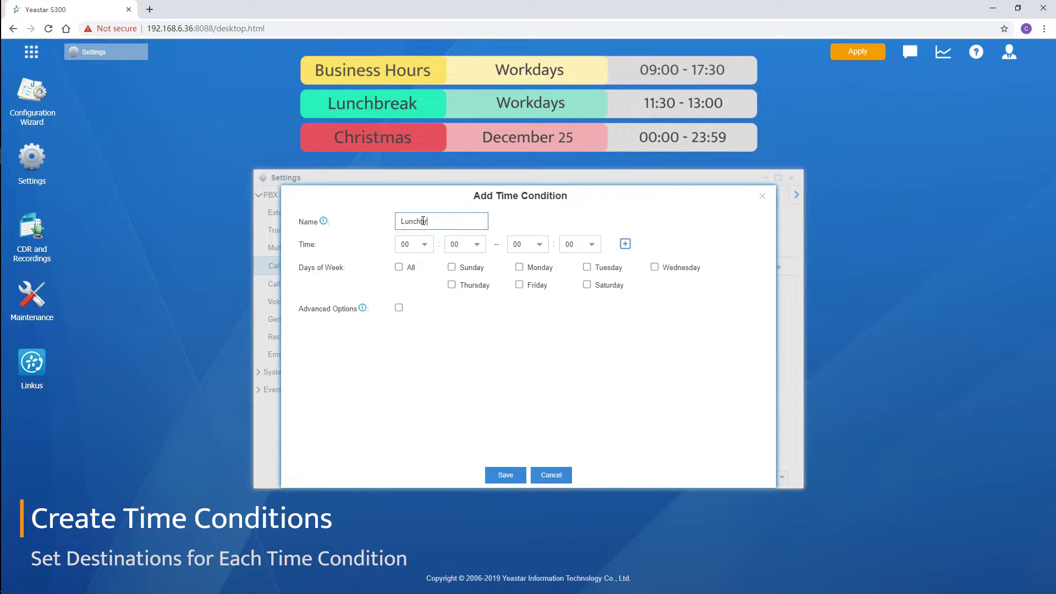
left_click(432, 250)
scroll(428, 297, "down", 3)
left_click(419, 312)
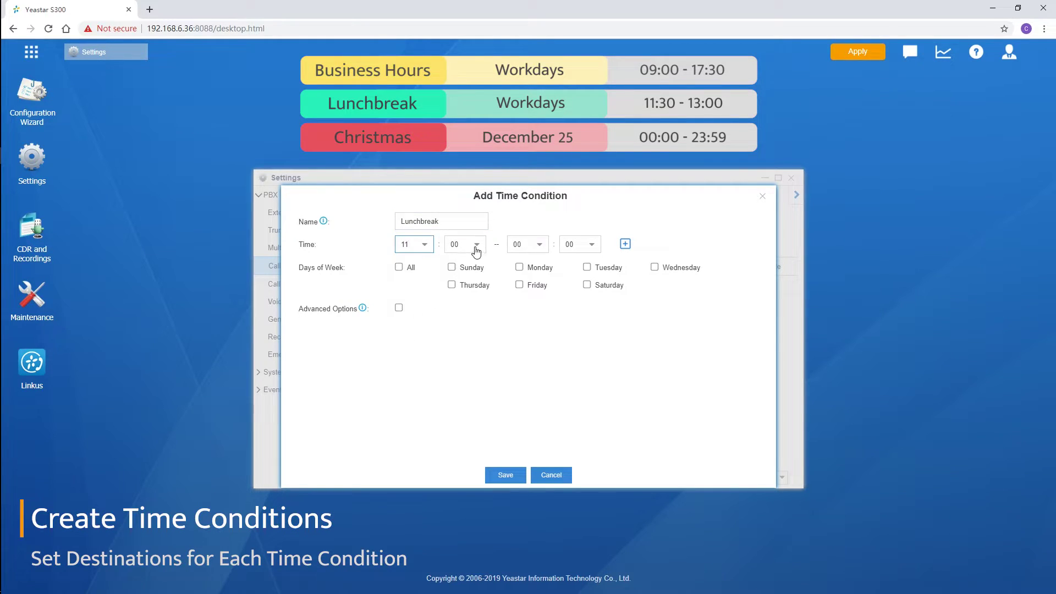
left_click(476, 246)
scroll(477, 316, "down", 8)
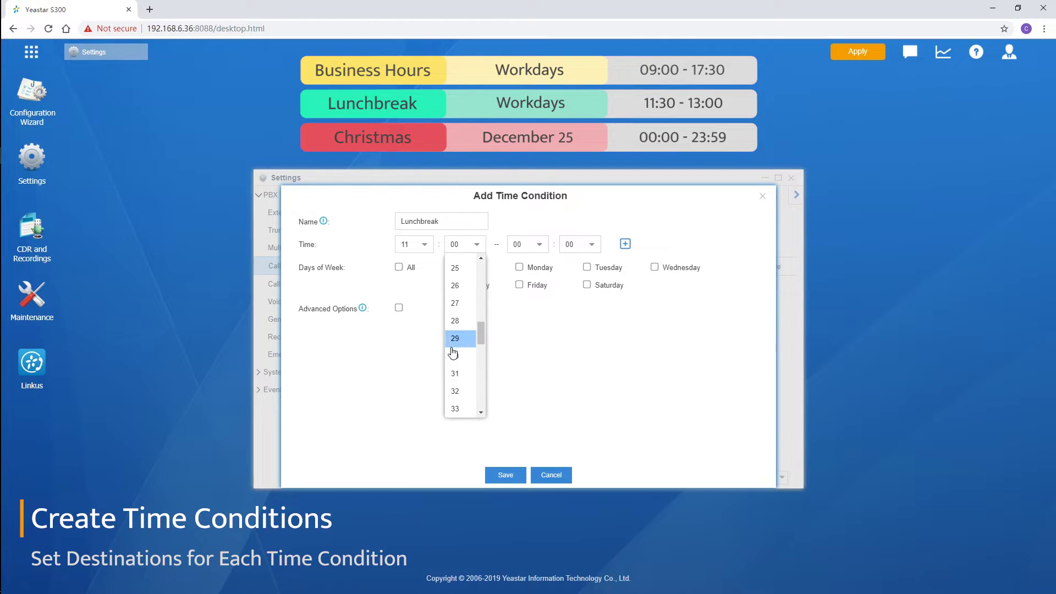
left_click(452, 353)
left_click(538, 245)
left_click_drag(547, 272, 538, 344)
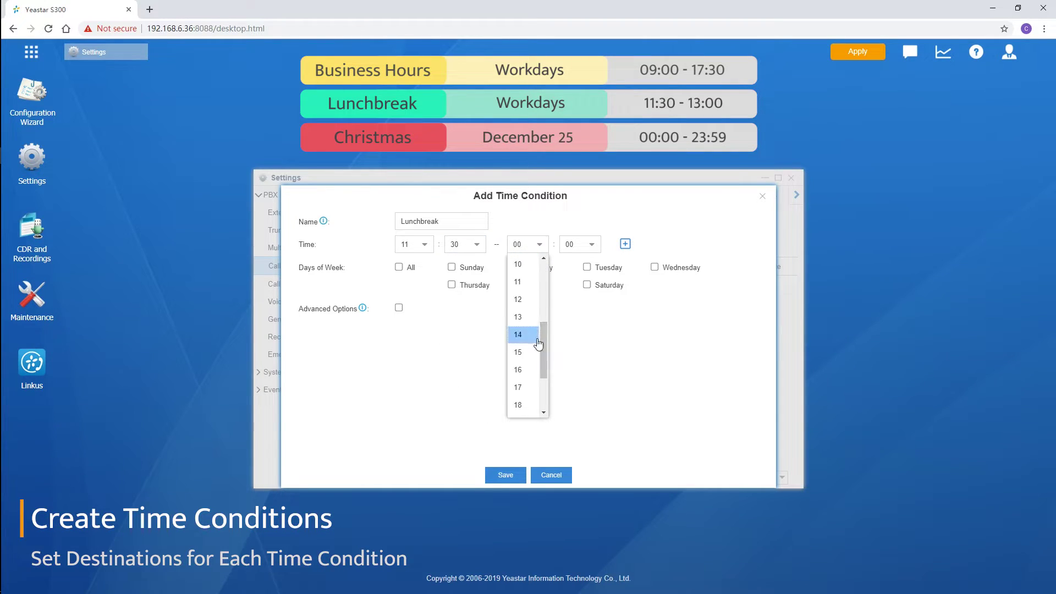
left_click(521, 316)
Step: Restrict Lunchbreak to weekdays Monday–Friday and save it
left_click(399, 268)
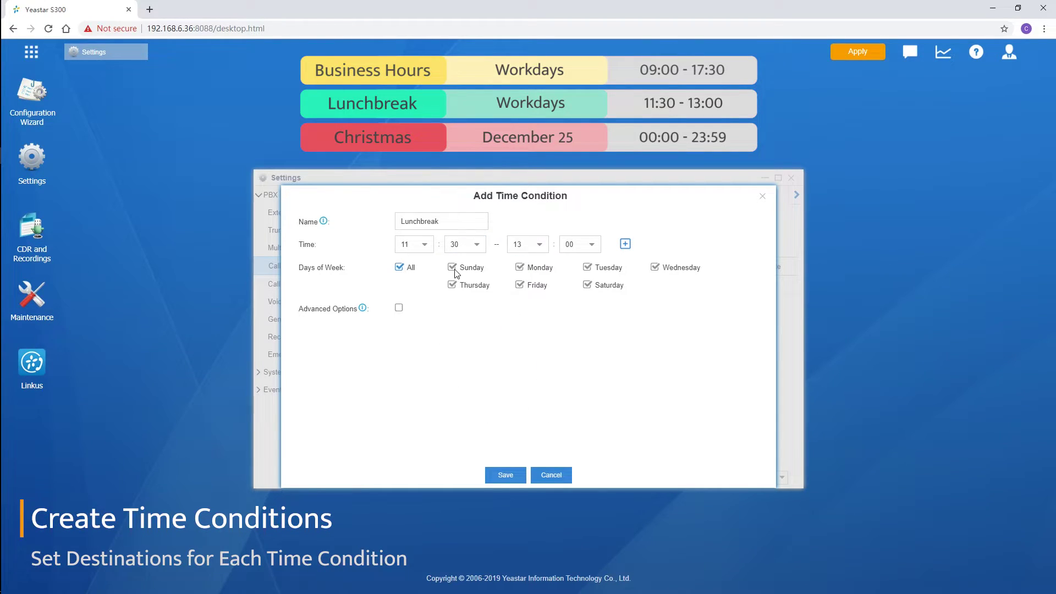
left_click(451, 268)
left_click(587, 285)
left_click(505, 475)
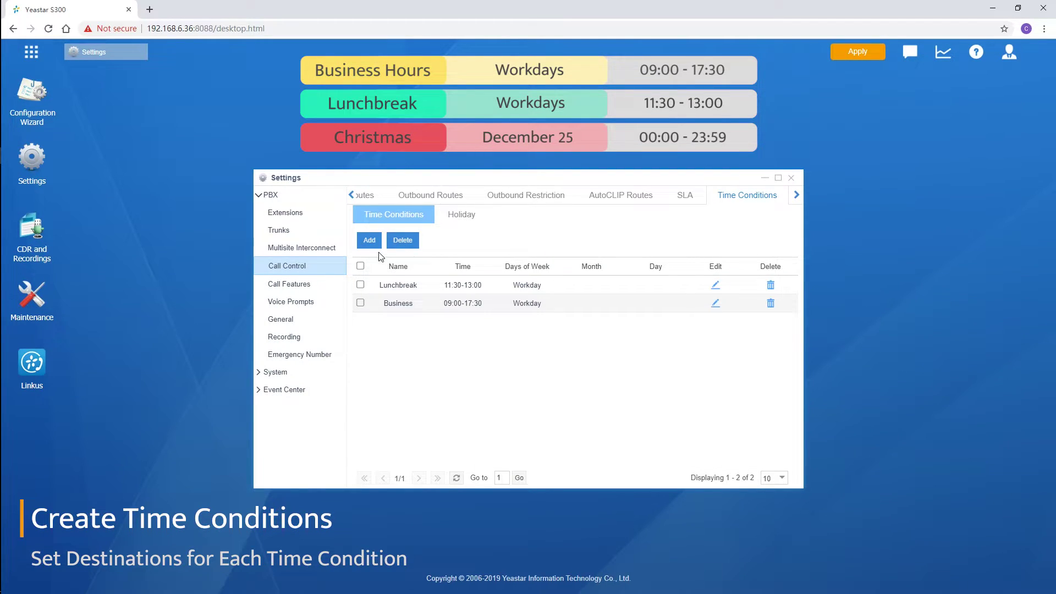
Step: Create a time condition named Christmas spanning 00:00–23:59
left_click(370, 241)
left_click(430, 221)
type("Chri")
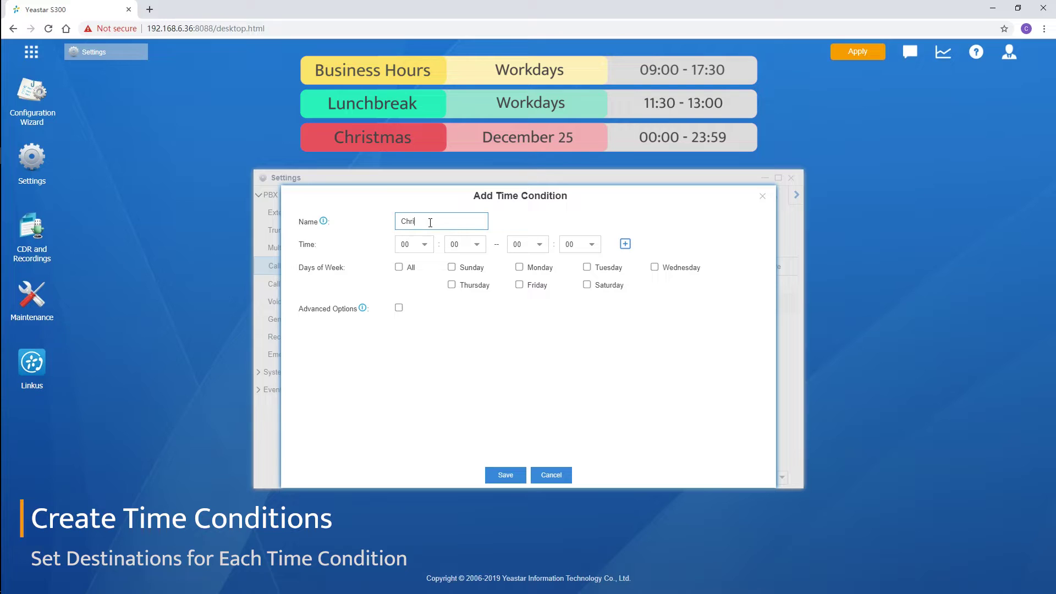
type("stmas")
left_click(537, 245)
scroll(531, 358, "down", 5)
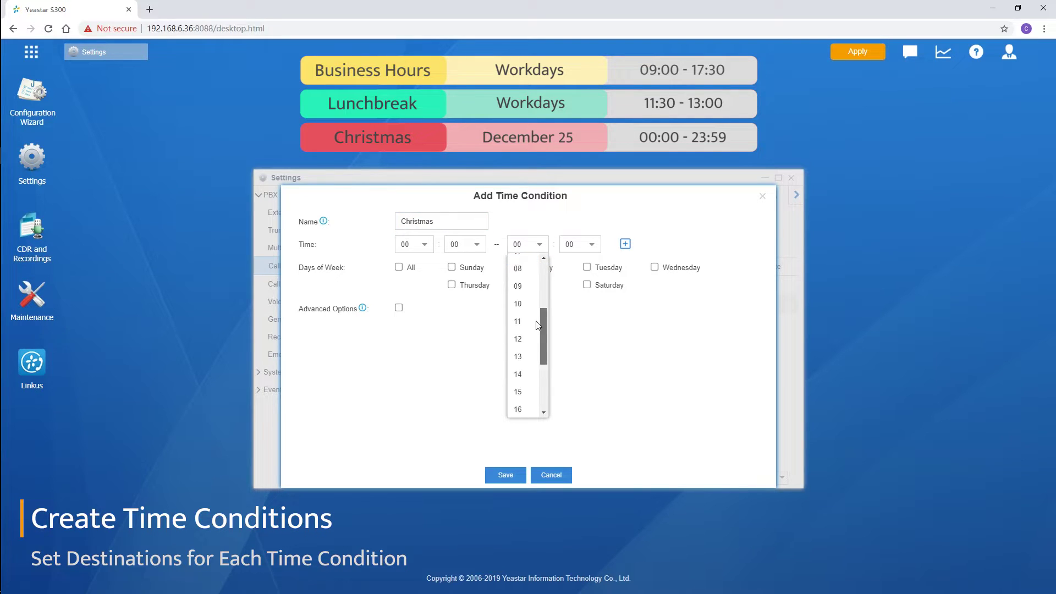
left_click(529, 407)
left_click(596, 244)
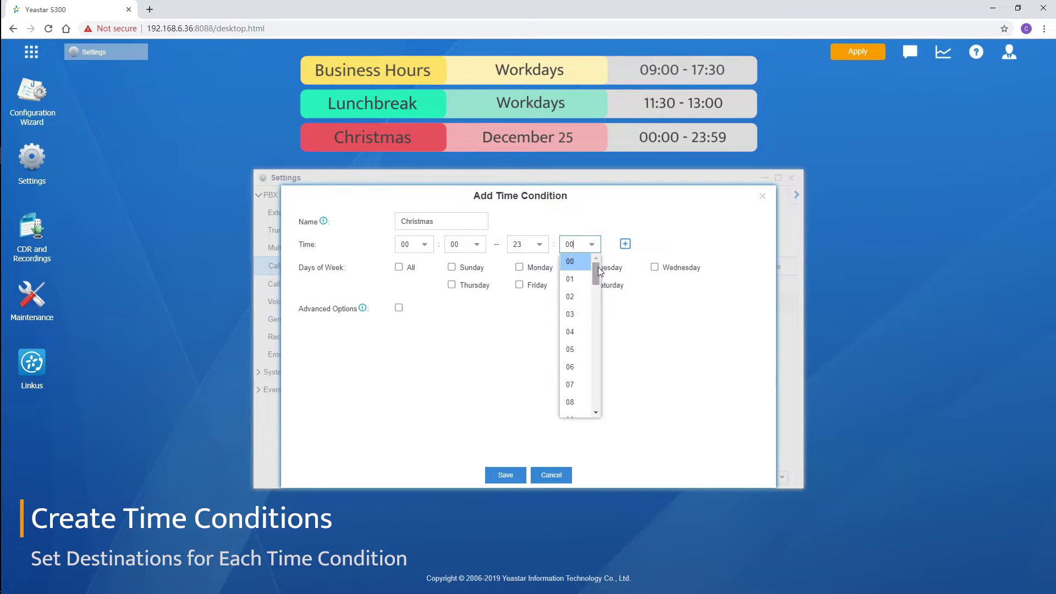
left_click_drag(596, 266, 597, 422)
left_click(582, 409)
left_click(547, 331)
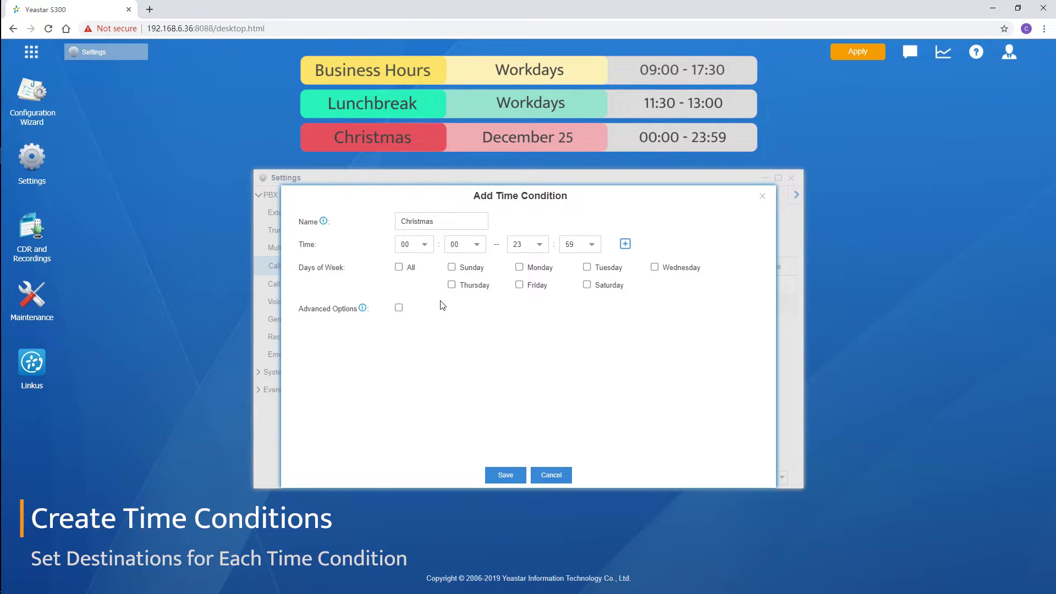
Step: Restrict Christmas to December 25, save, apply the changes, and show Inbound Routes
left_click(399, 308)
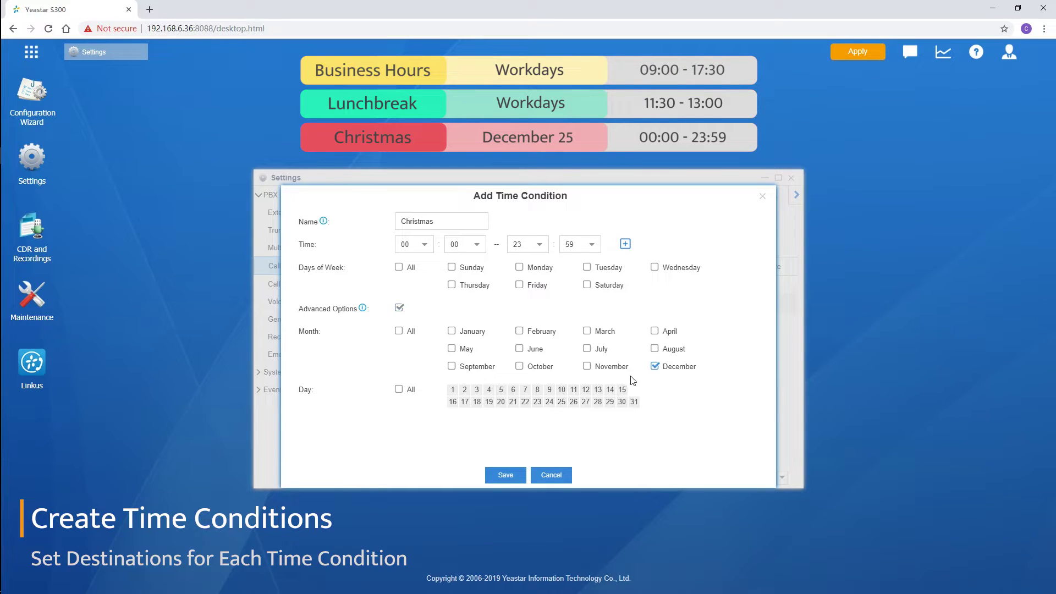
left_click(561, 401)
left_click(504, 475)
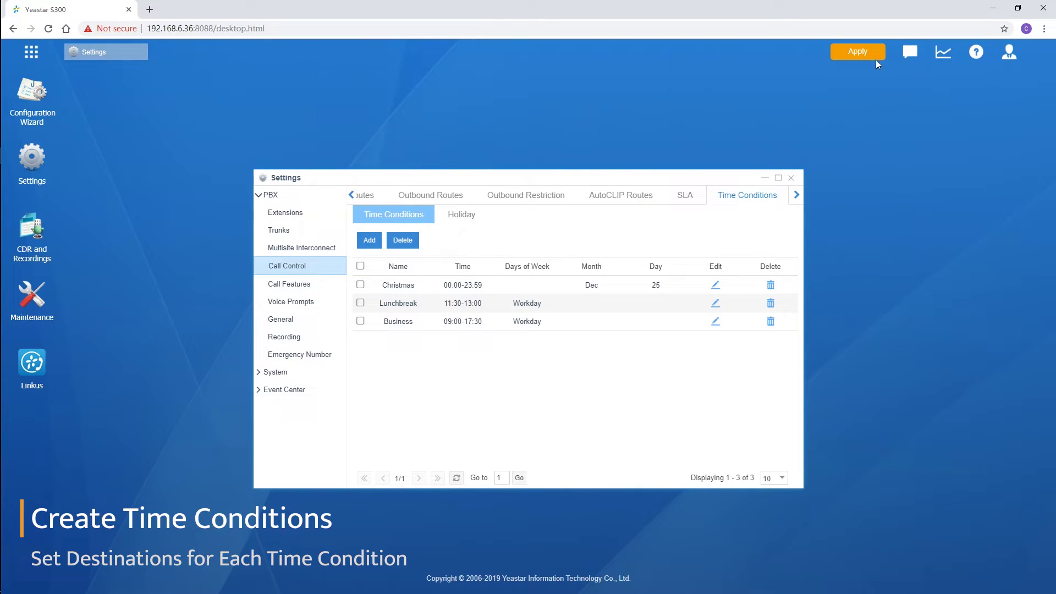
left_click(863, 51)
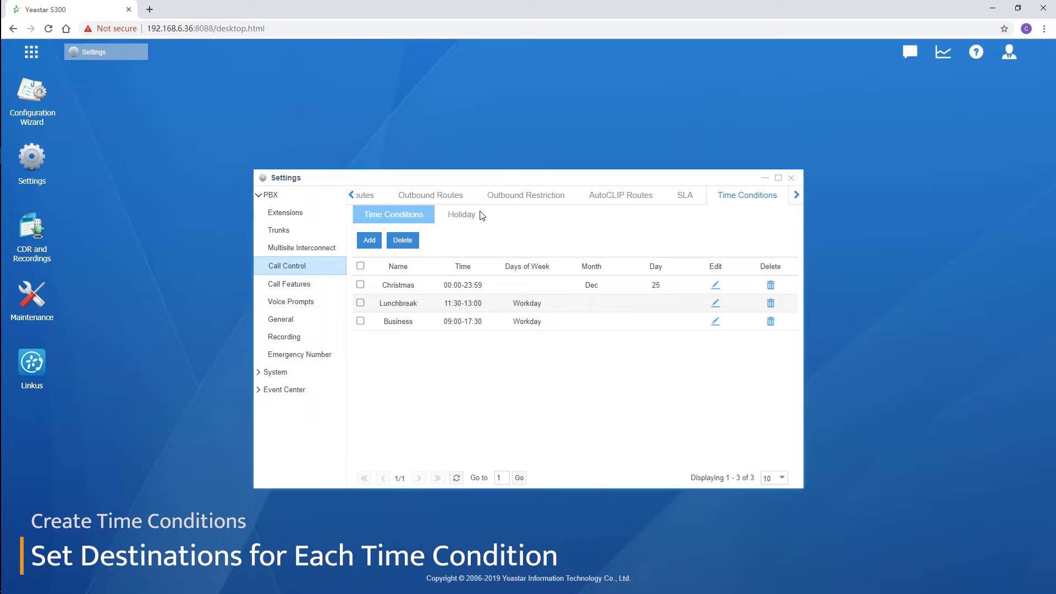
left_click(369, 196)
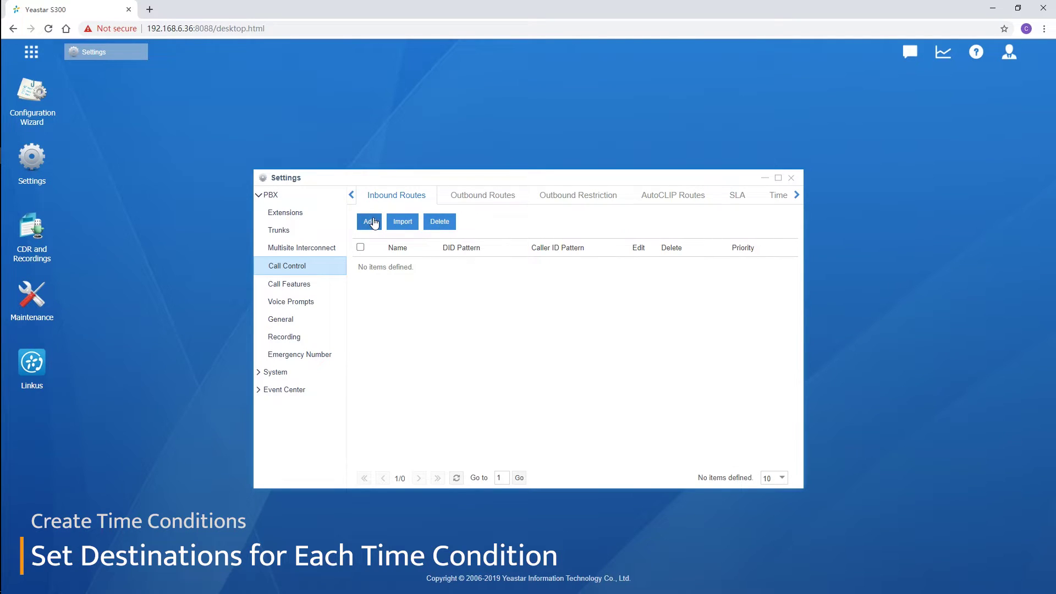
Step: Start a new inbound route named Inbound with FXO1-2 as its member trunk
left_click(374, 222)
left_click(436, 225)
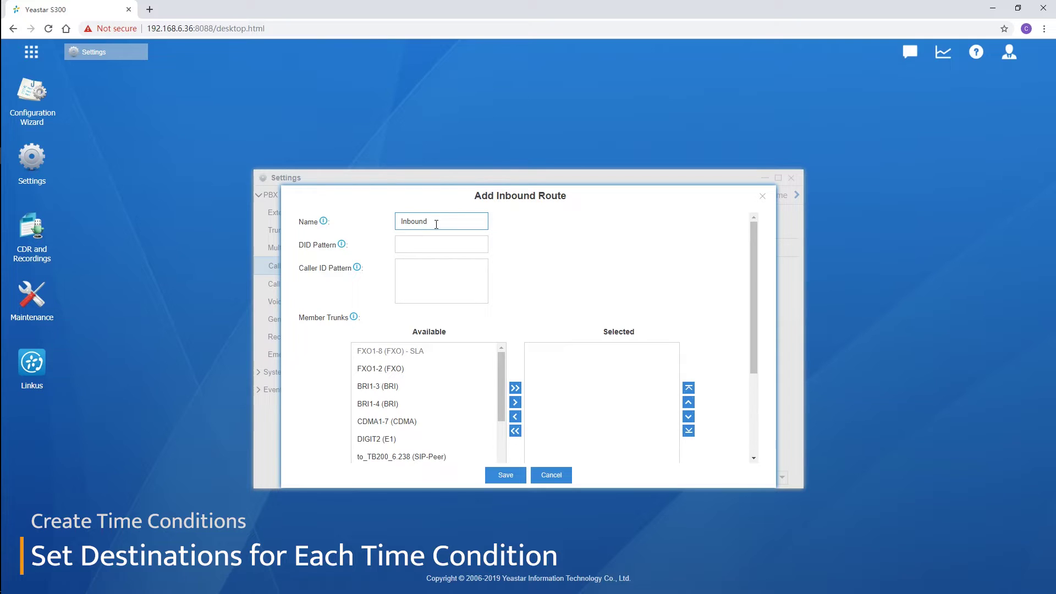
double_click(440, 373)
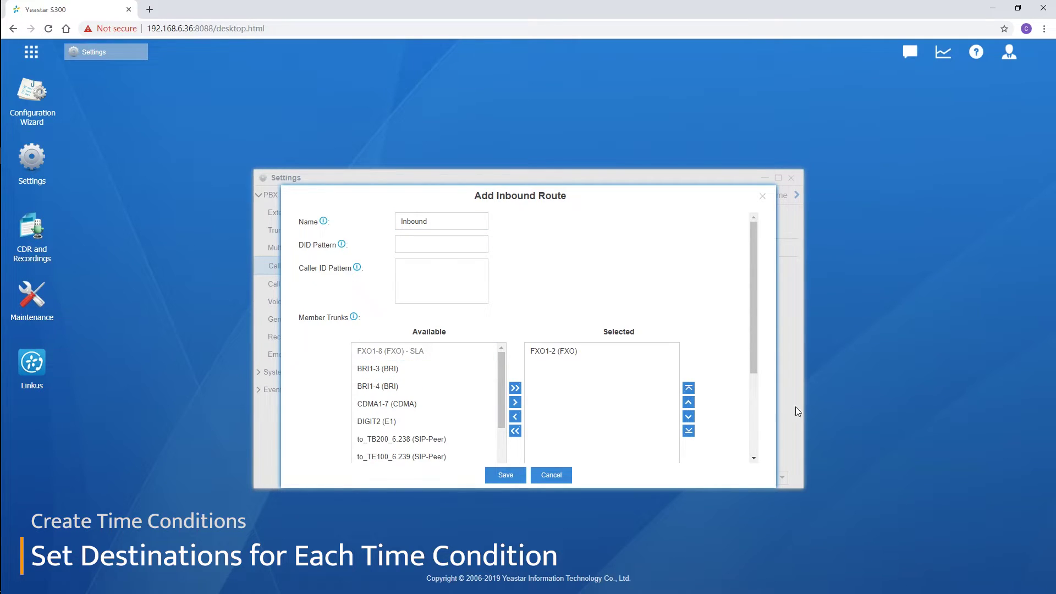
scroll(746, 402, "down", 3)
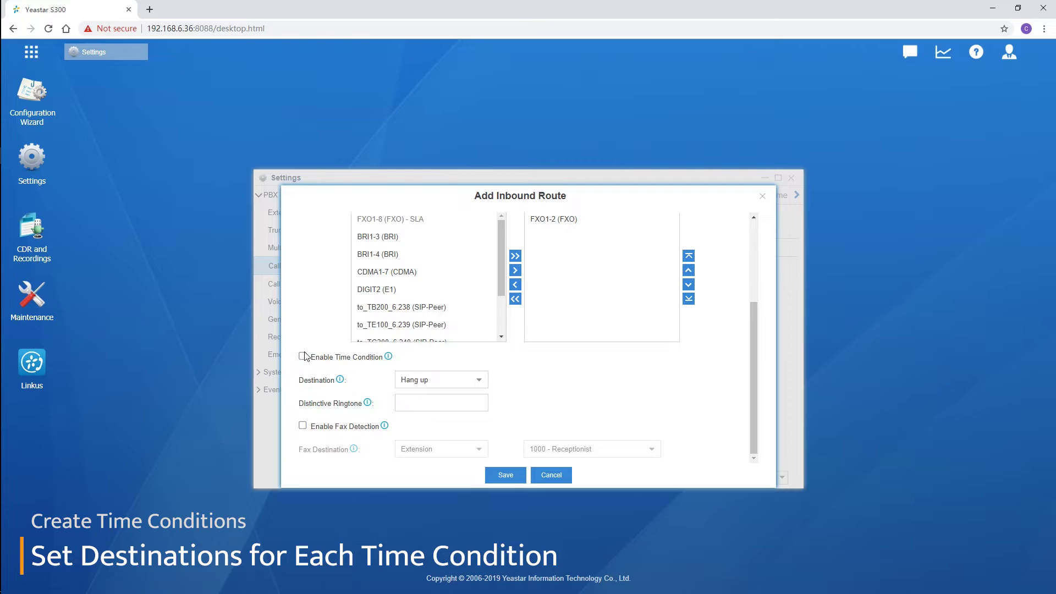
Step: Enable time conditions on the route and add the condition rows
left_click(302, 355)
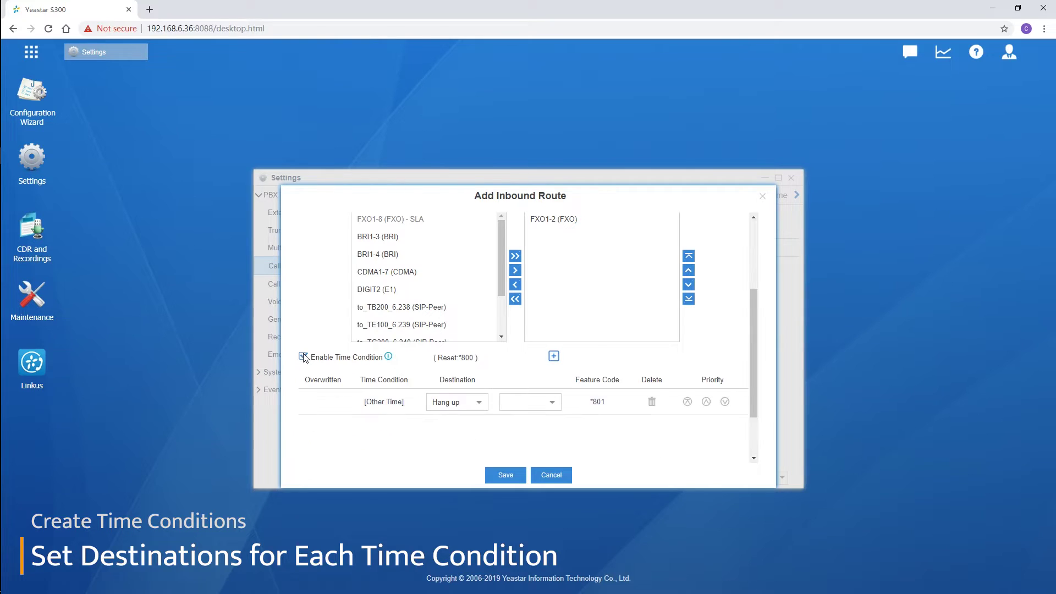
left_click(554, 356)
left_click(553, 356)
left_click(553, 357)
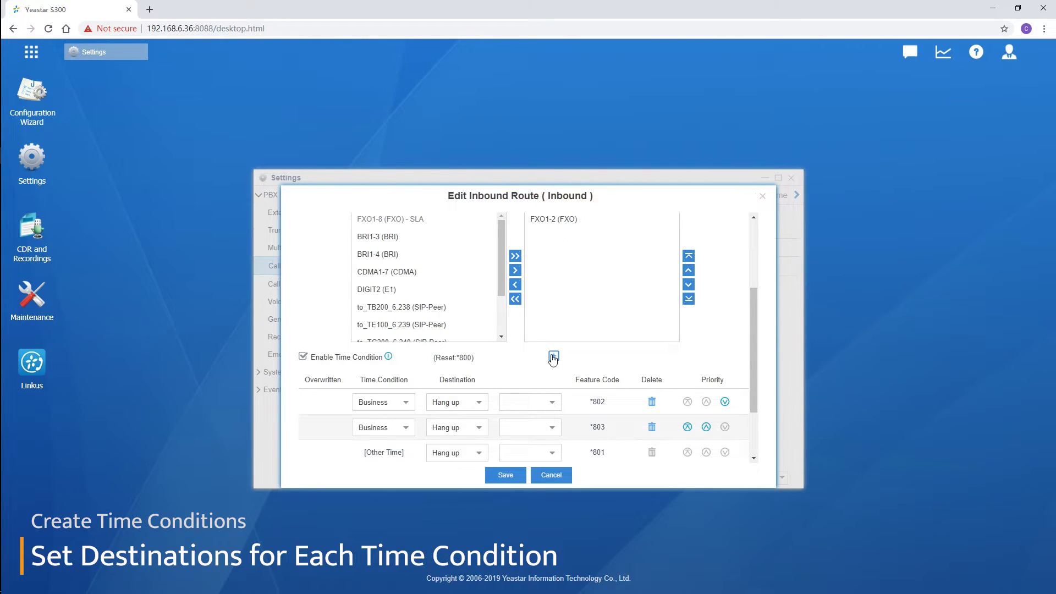
left_click(553, 356)
Step: Assign Business, Lunchbreak and Christmas to the first three condition rows
left_click(406, 402)
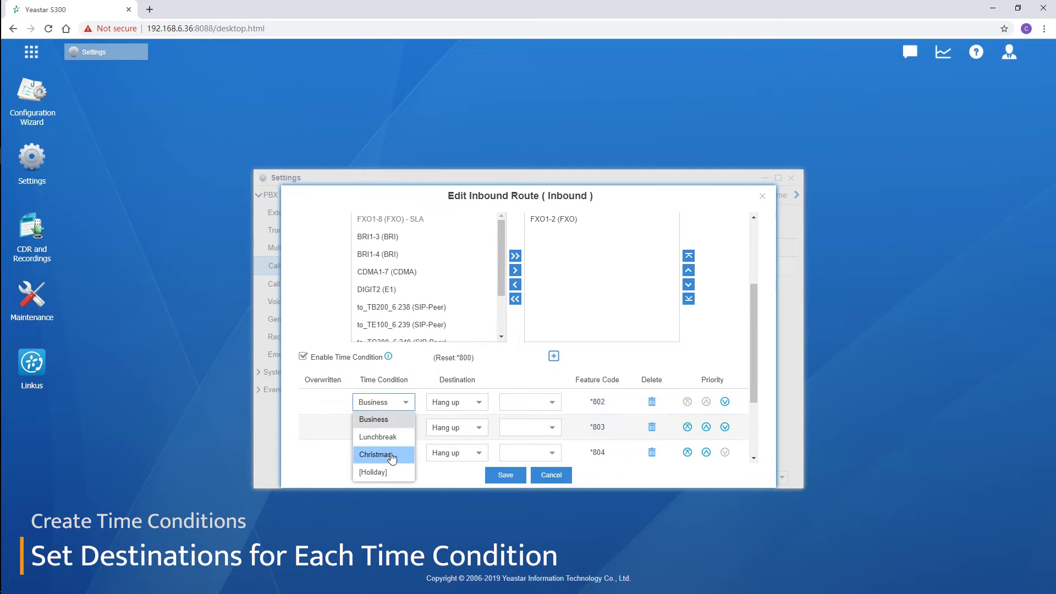
left_click(398, 423)
left_click(399, 426)
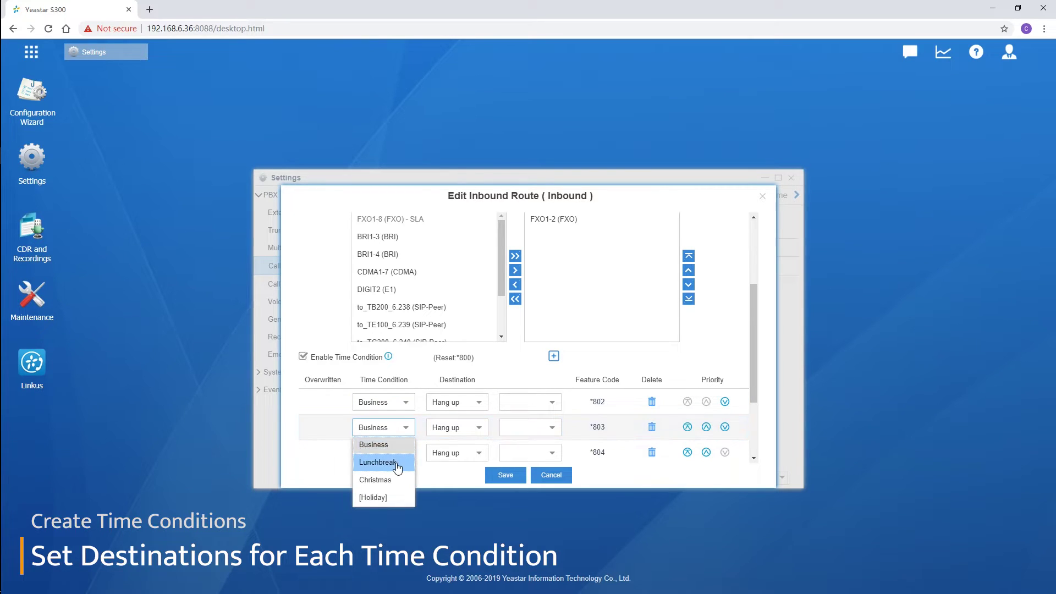
left_click(396, 462)
left_click(403, 452)
left_click(398, 502)
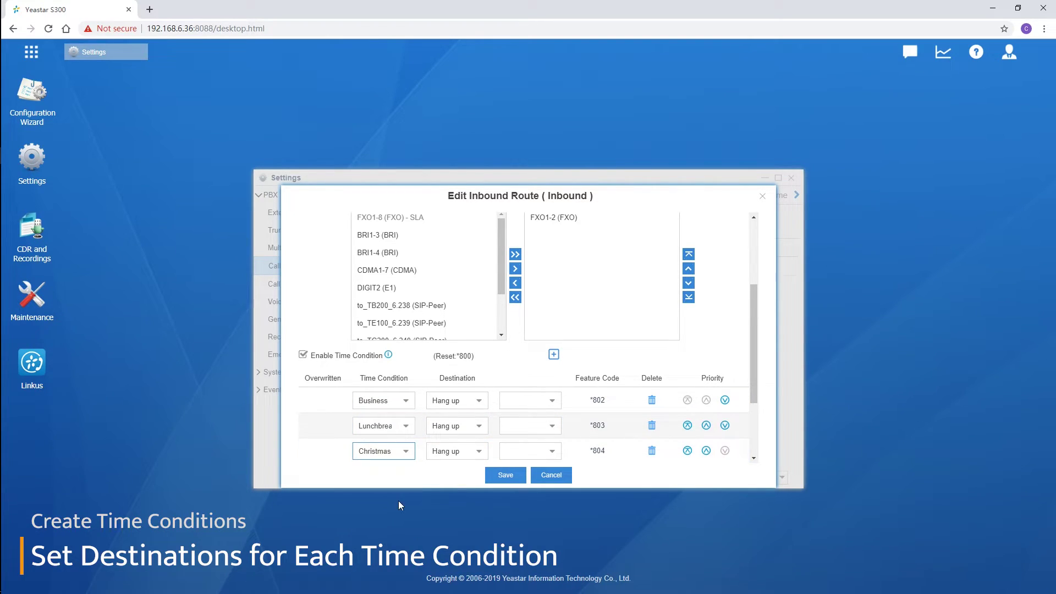
scroll(471, 439, "down", 2)
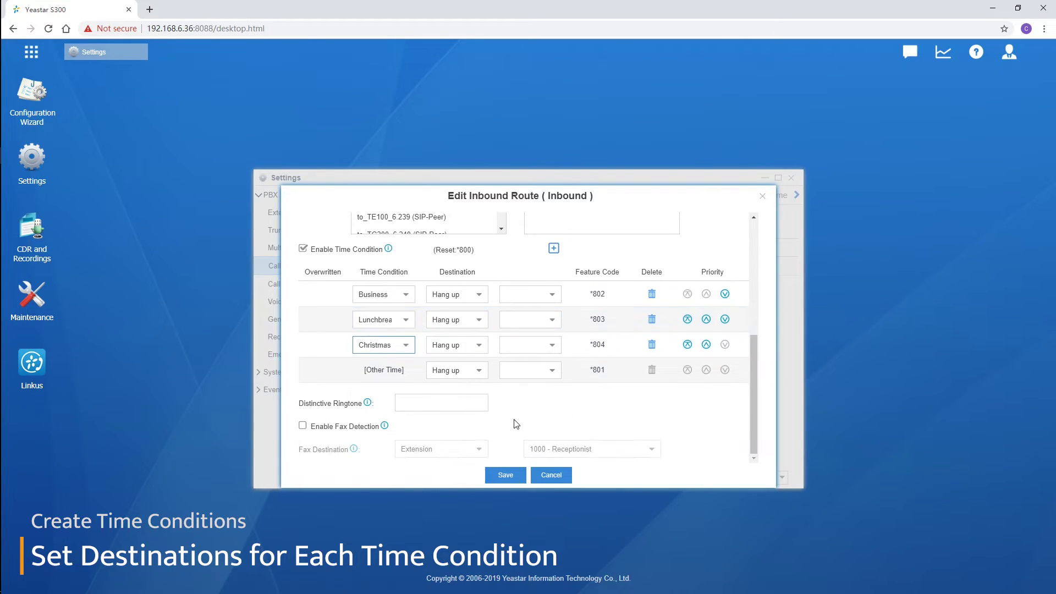
Step: Route Business calls to extension 1000 and Lunchbreak calls to voicemail 1000
left_click(479, 295)
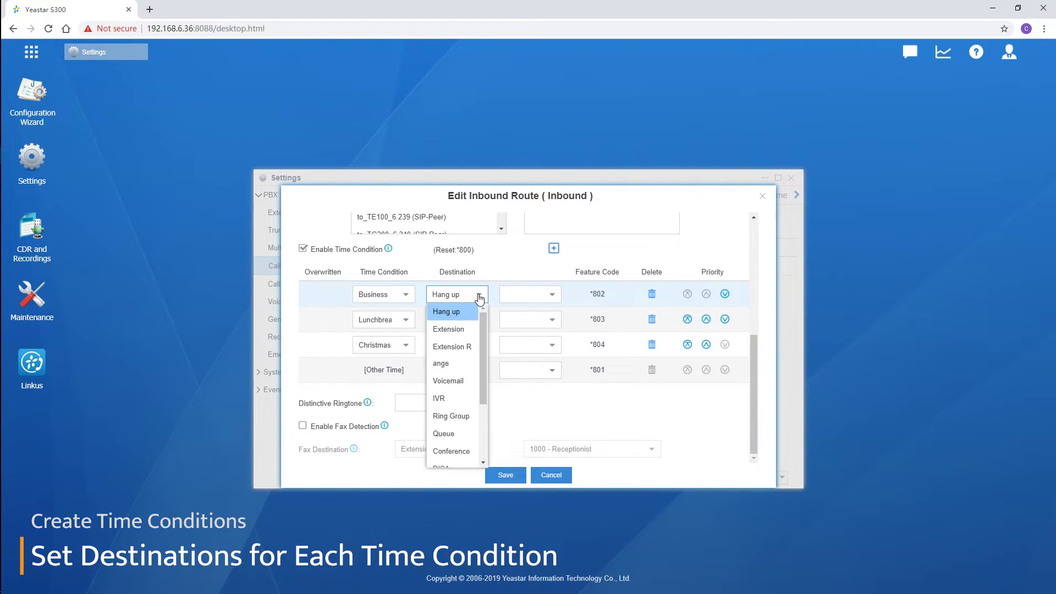
left_click(467, 325)
left_click(552, 297)
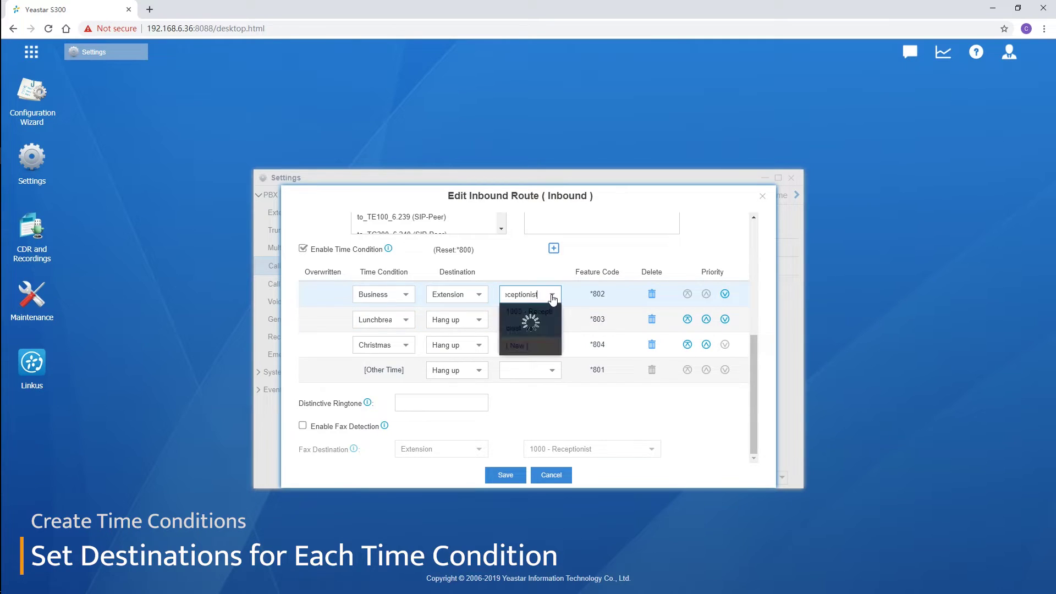
left_click(478, 321)
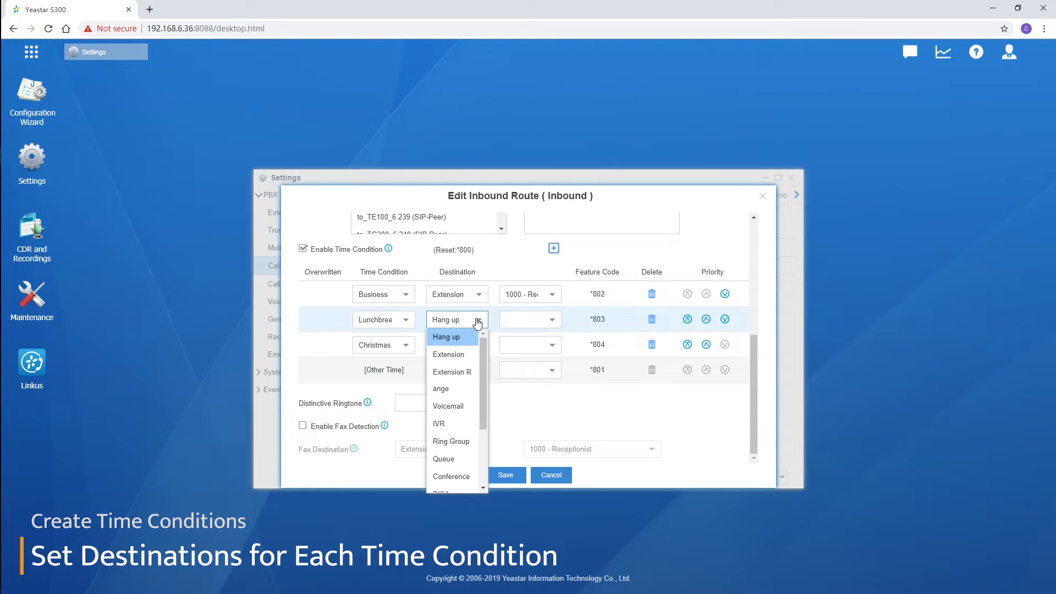
left_click(469, 406)
left_click(555, 320)
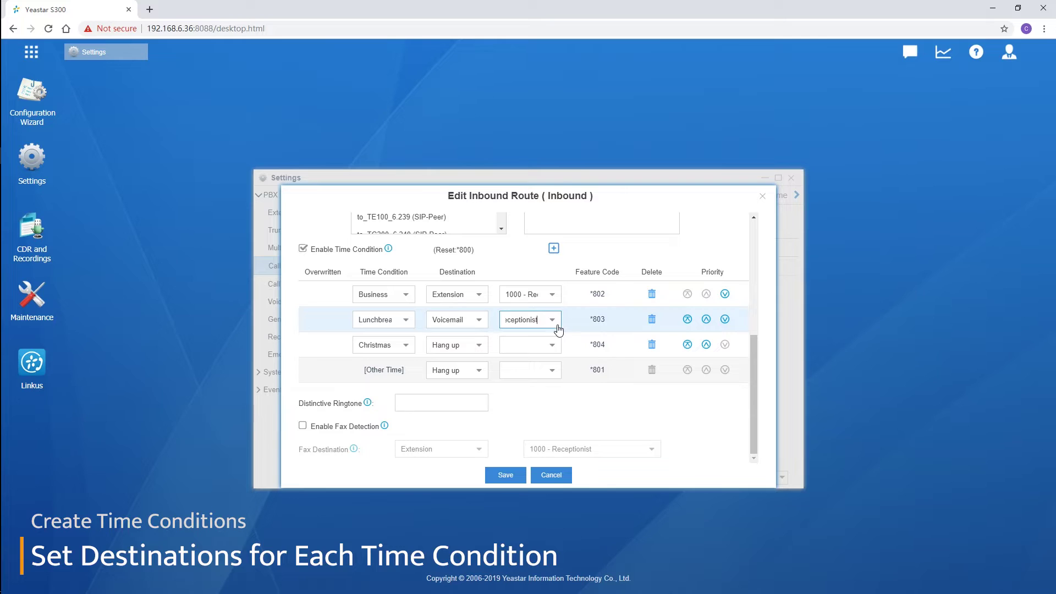
Step: Send Christmas calls to IVR Greeting_IVR and Other Time calls to voicemail 1000
left_click(478, 346)
left_click(461, 448)
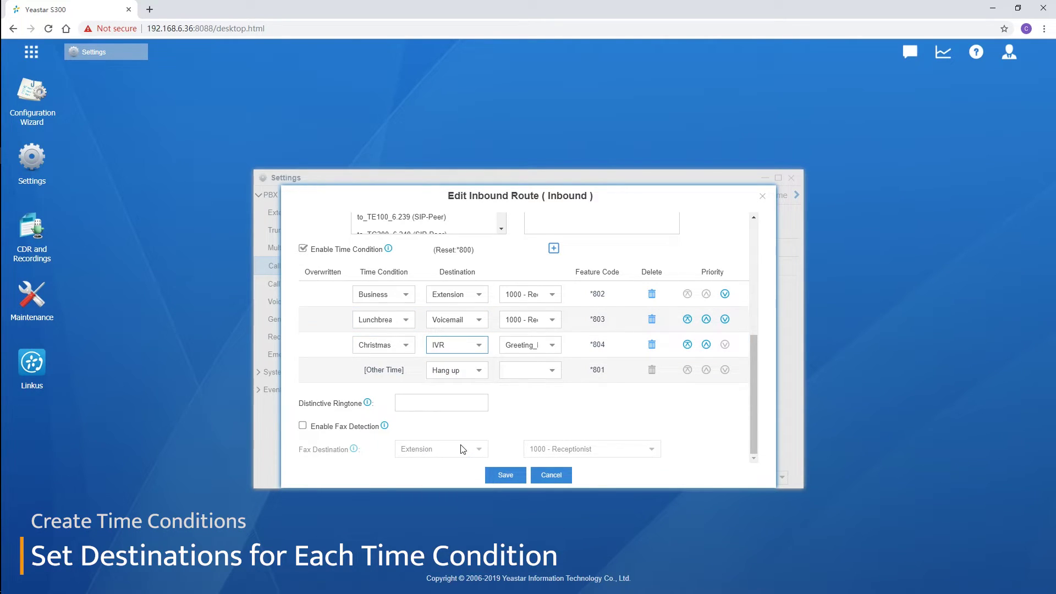
left_click(556, 345)
left_click(544, 363)
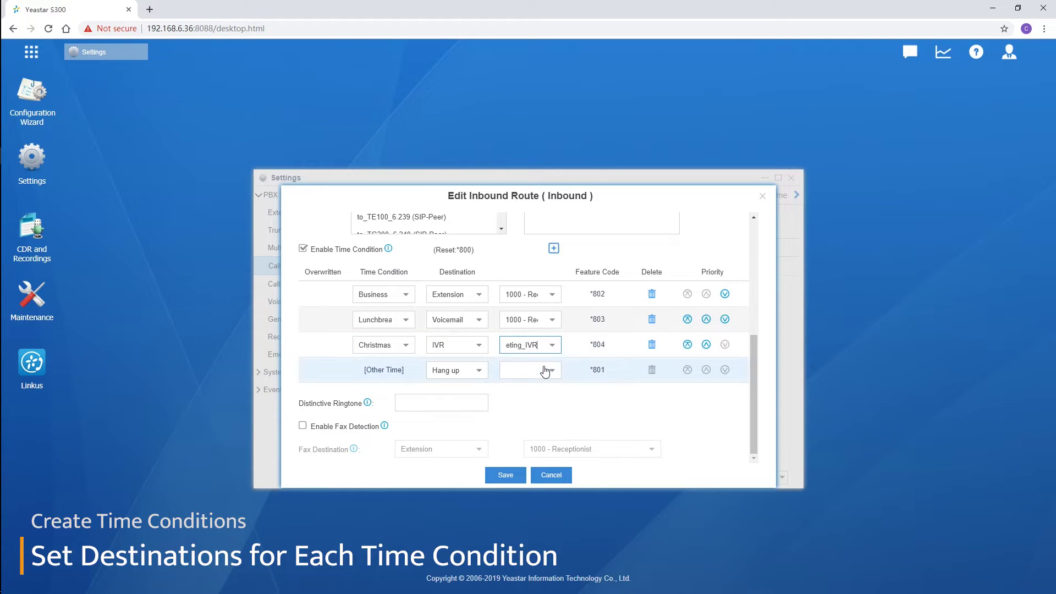
left_click(477, 373)
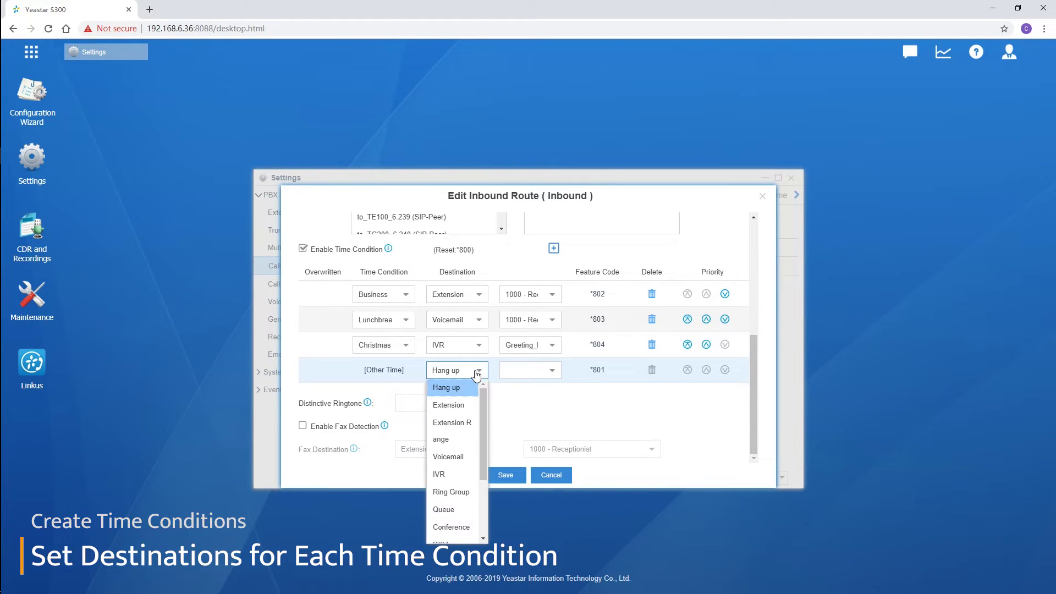
left_click(465, 455)
left_click(552, 370)
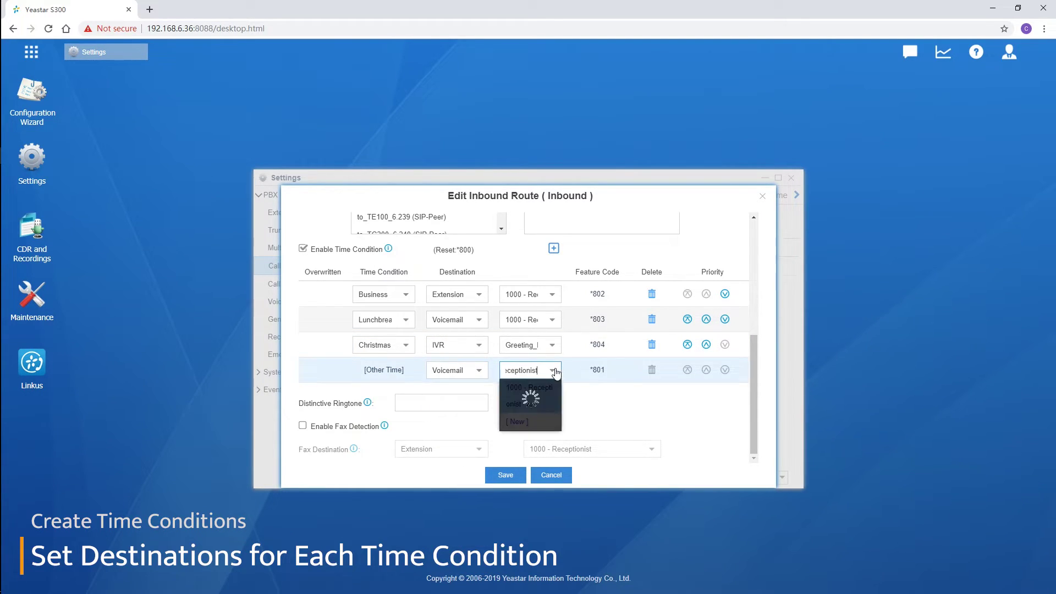
left_click(550, 395)
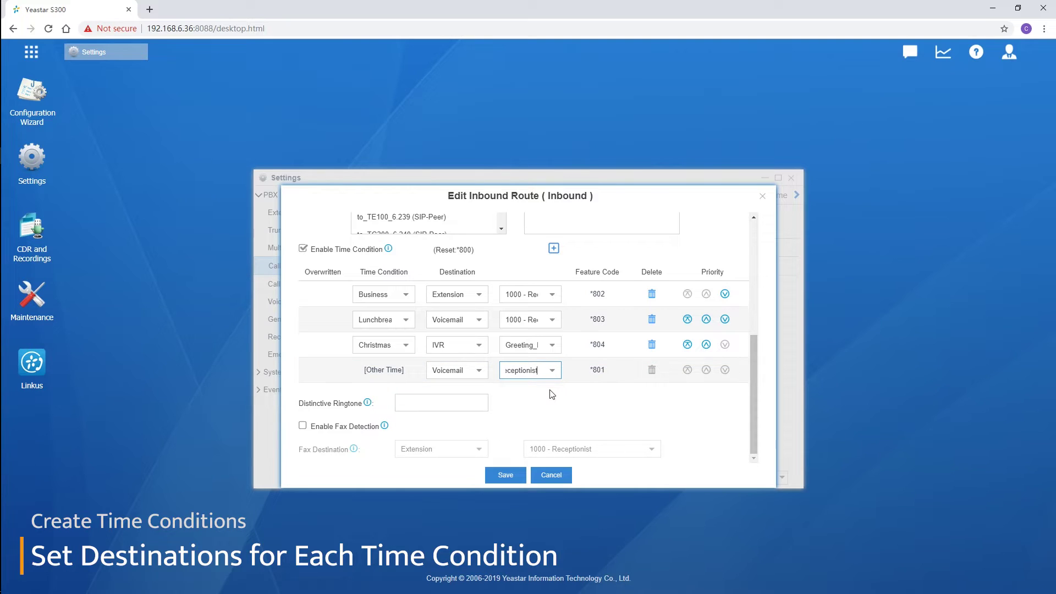
left_click(570, 396)
Step: Move Christmas to the top priority and raise Lunchbreak above Business
left_click(687, 346)
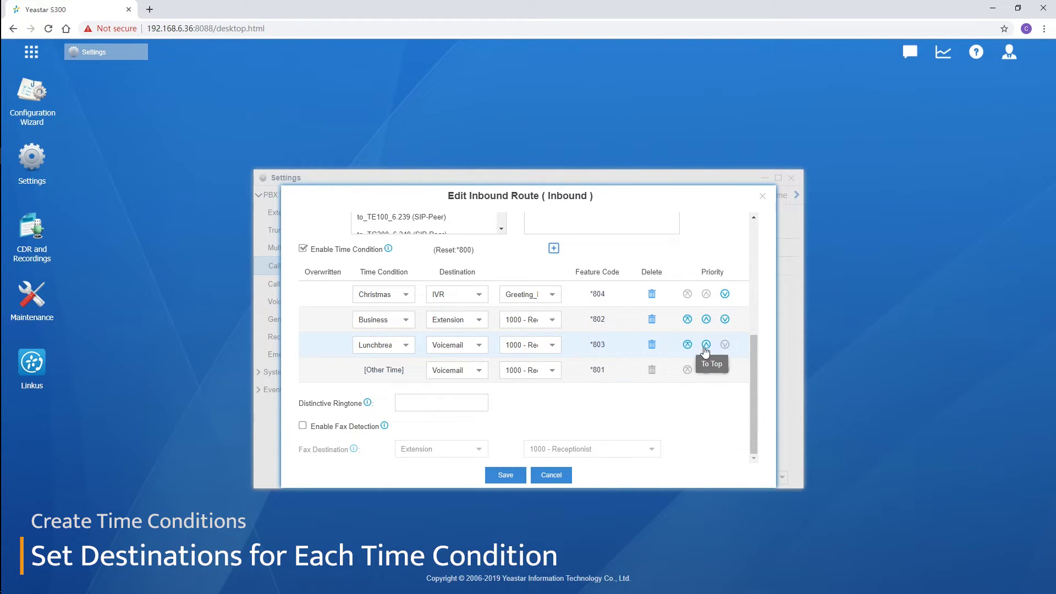
left_click(705, 346)
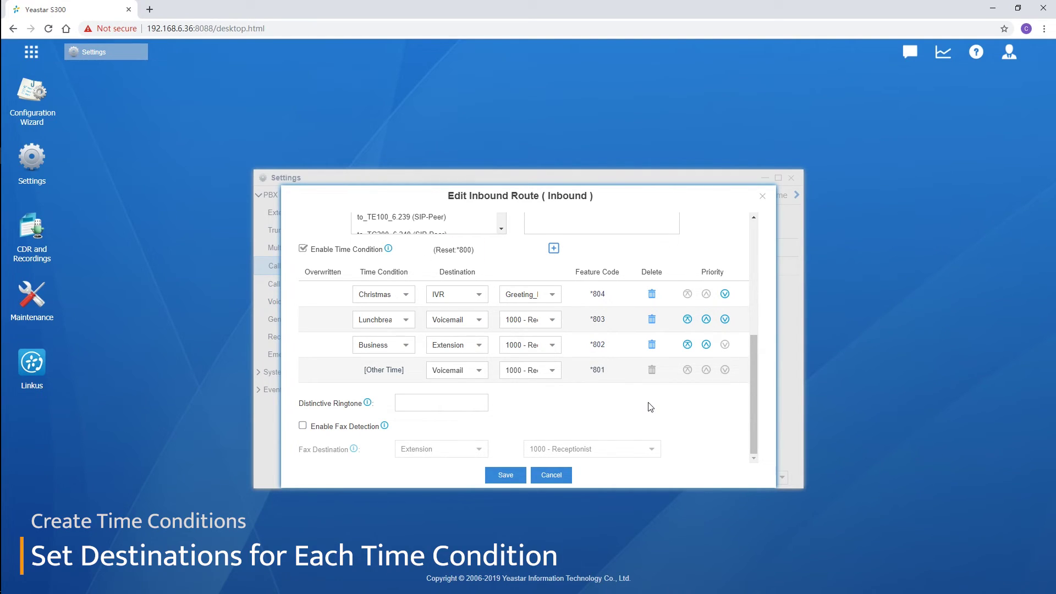
Step: Save the Inbound route with its time conditions and destinations
left_click(511, 476)
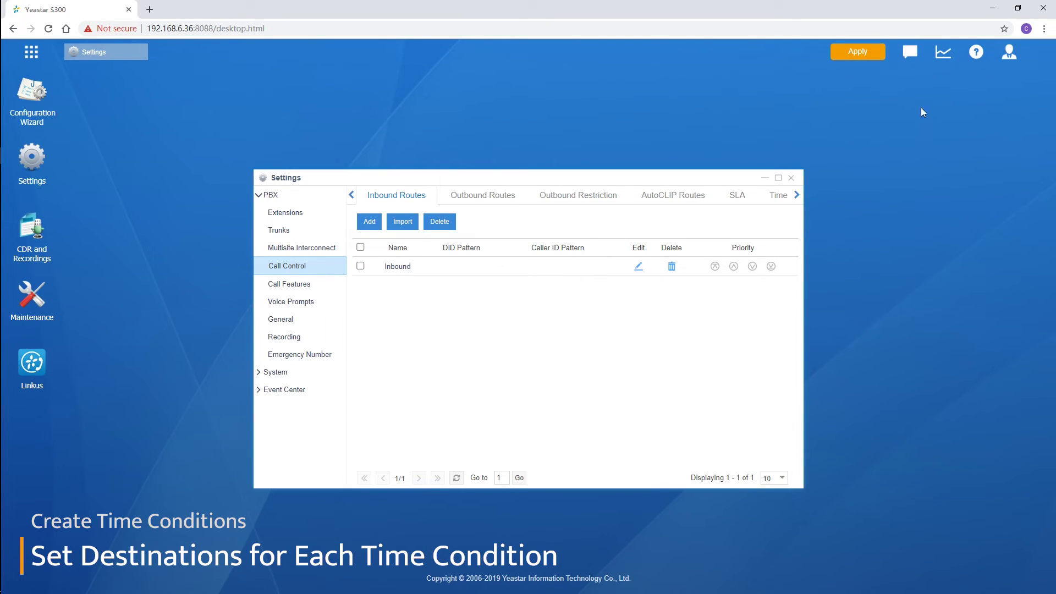
Step: Apply the saved route and go to the PBX General Feature Code settings
left_click(845, 55)
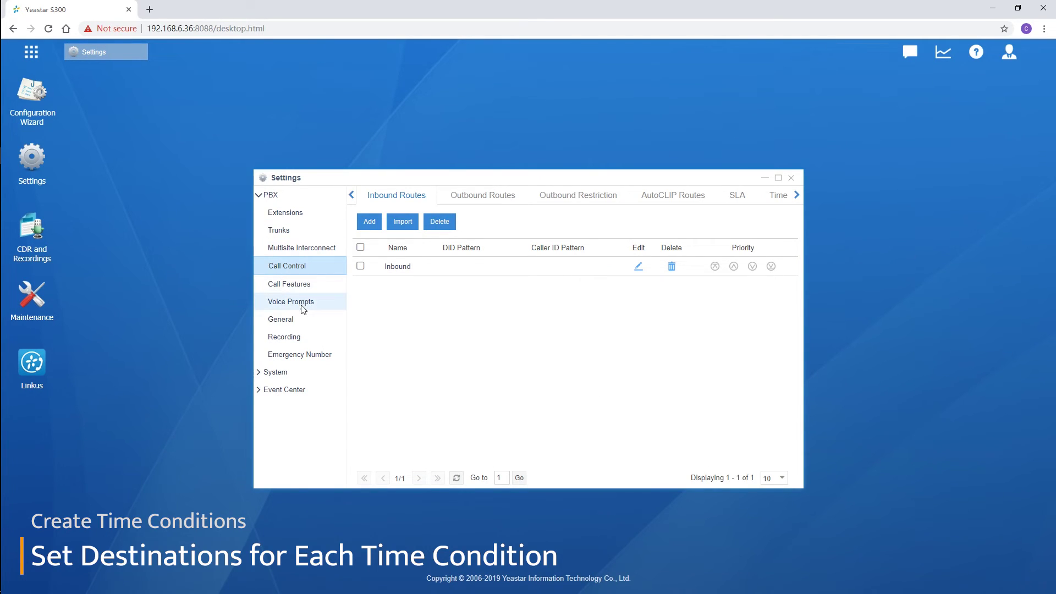
left_click(292, 320)
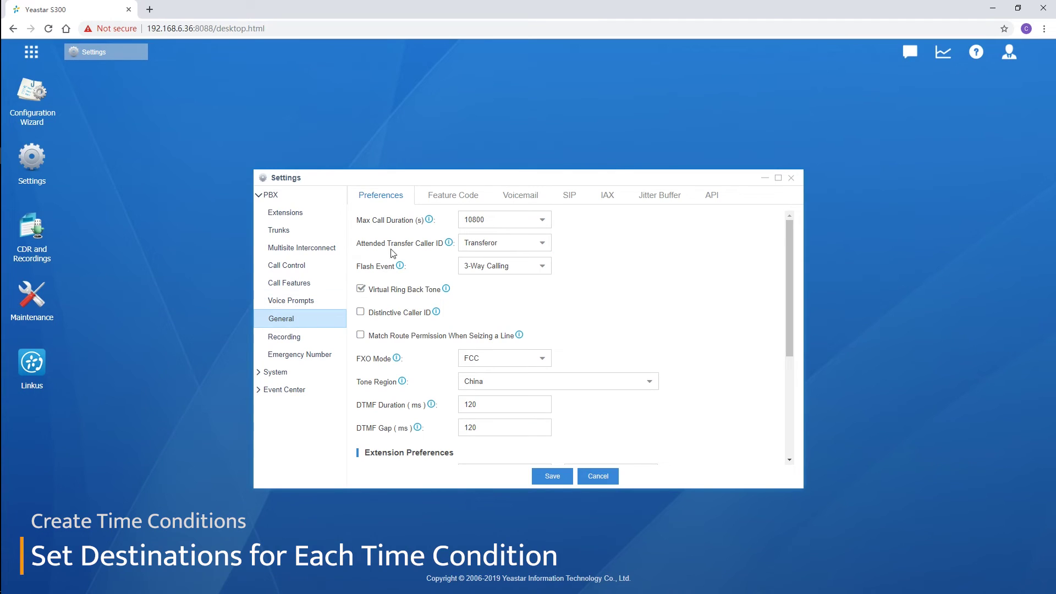
left_click(447, 202)
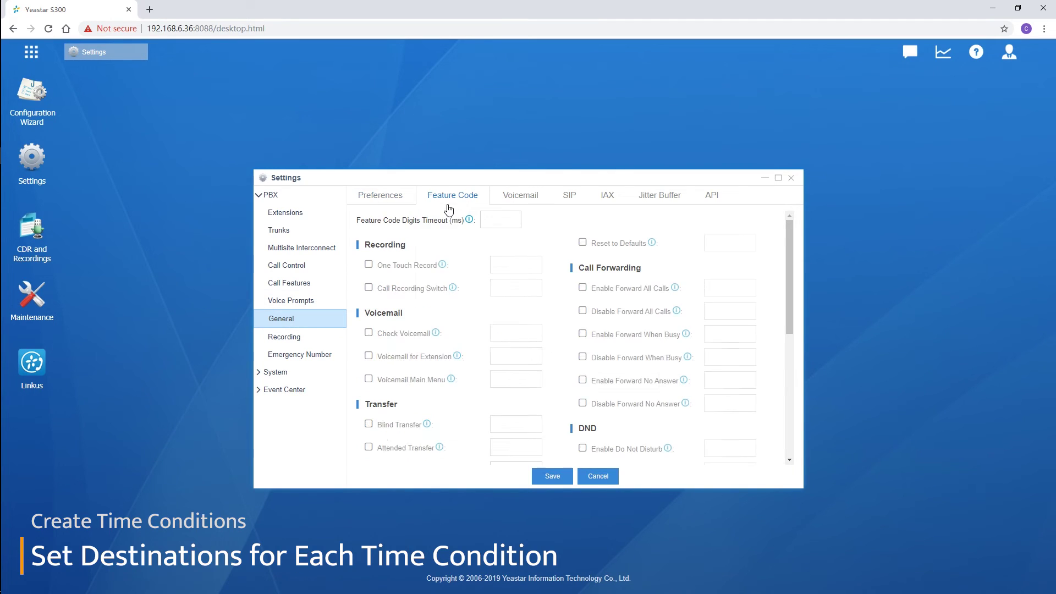
scroll(669, 433, "down", 3)
Step: Authorize extension 1000 - Receptionist for Time Condition Override *8 and save
left_click(662, 421)
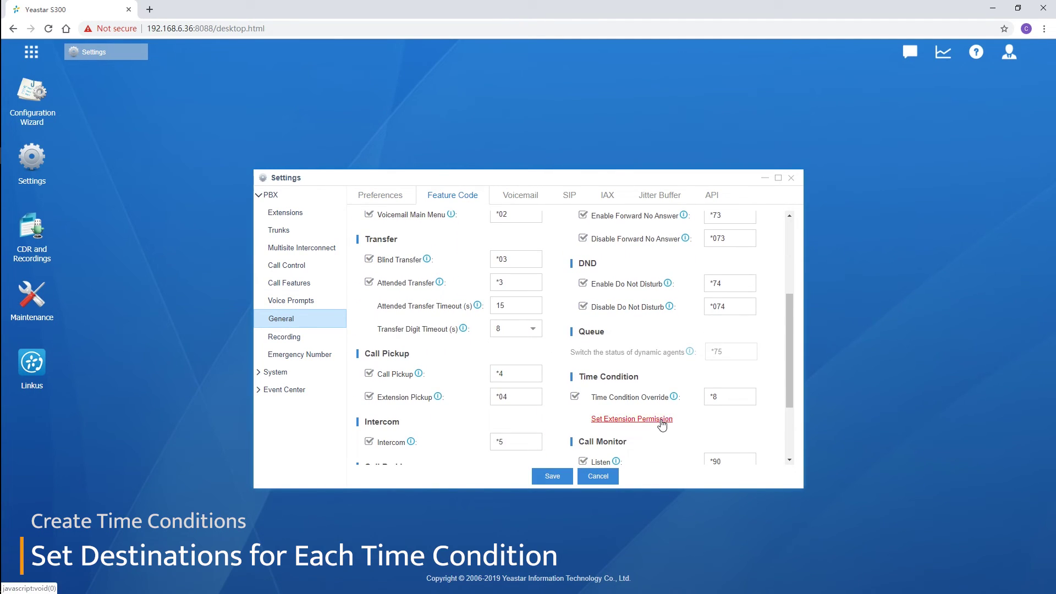
left_click(450, 310)
double_click(451, 311)
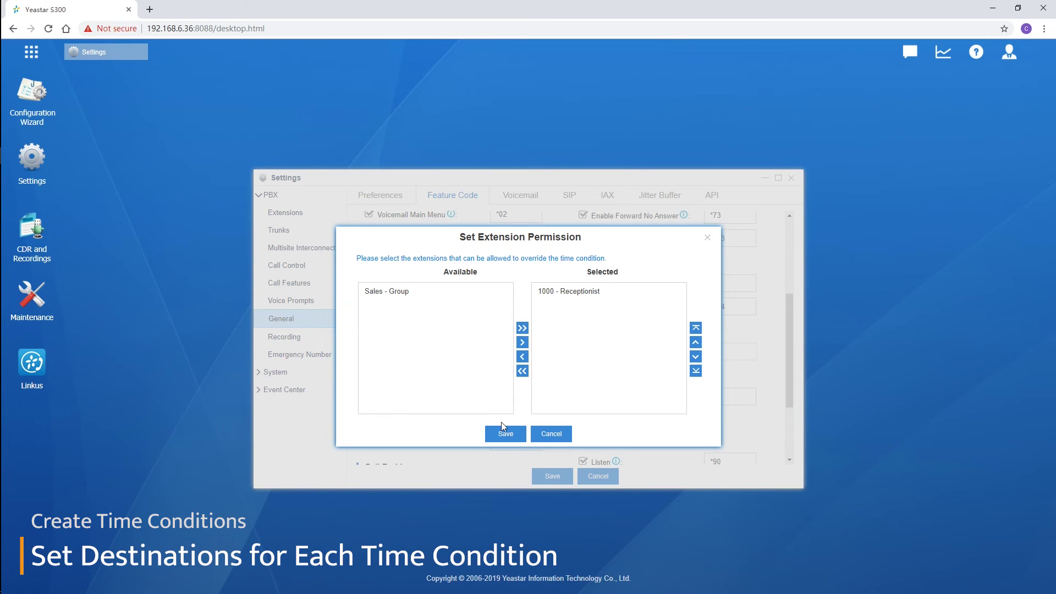
left_click(503, 432)
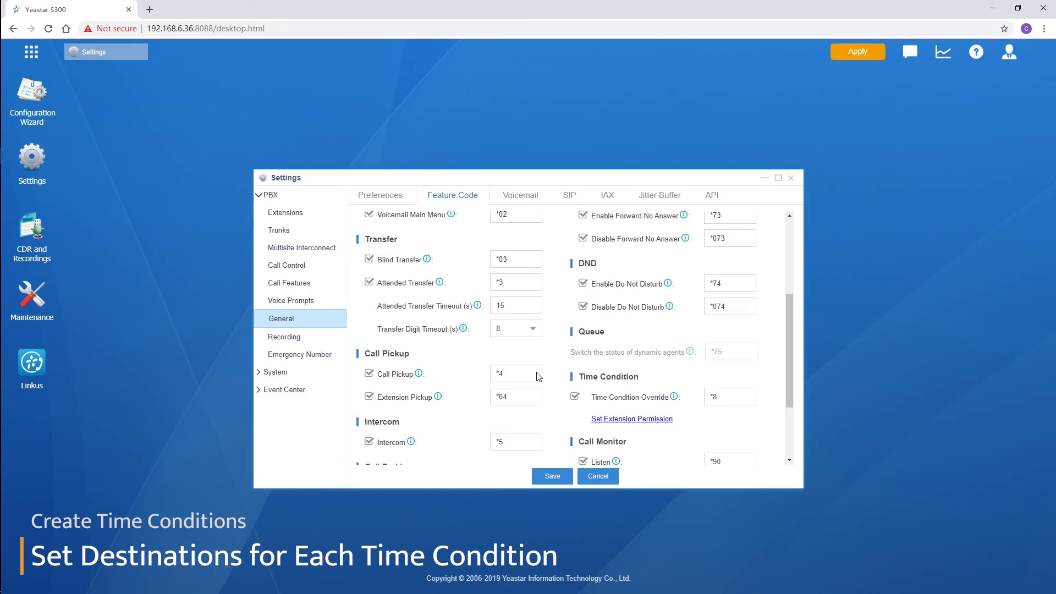